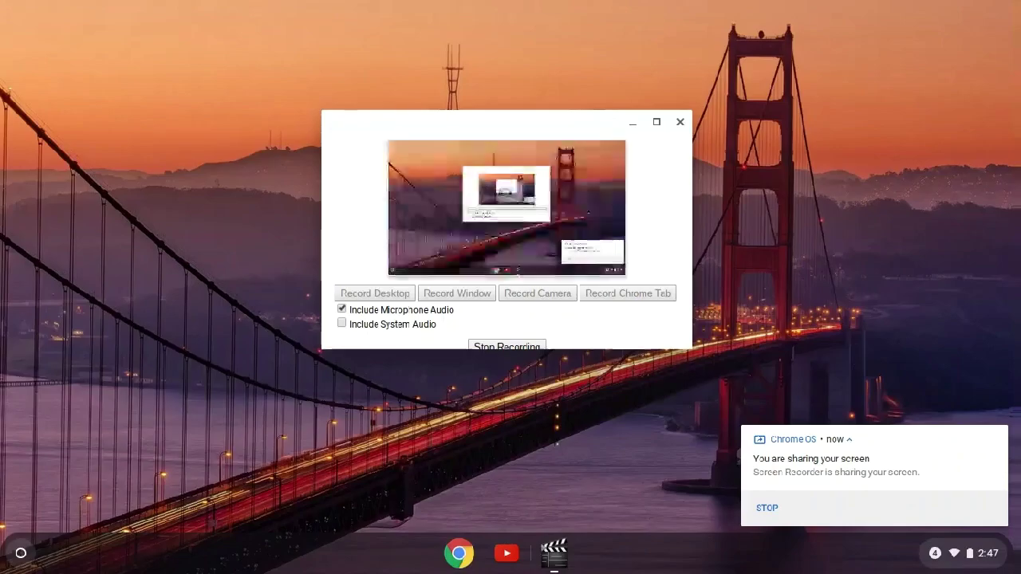
Step: Dismiss the 'You are sharing your screen' notice and minimize the Screen Recorder window
{"action": "mouse_move", "coordinate": [928, 461]}
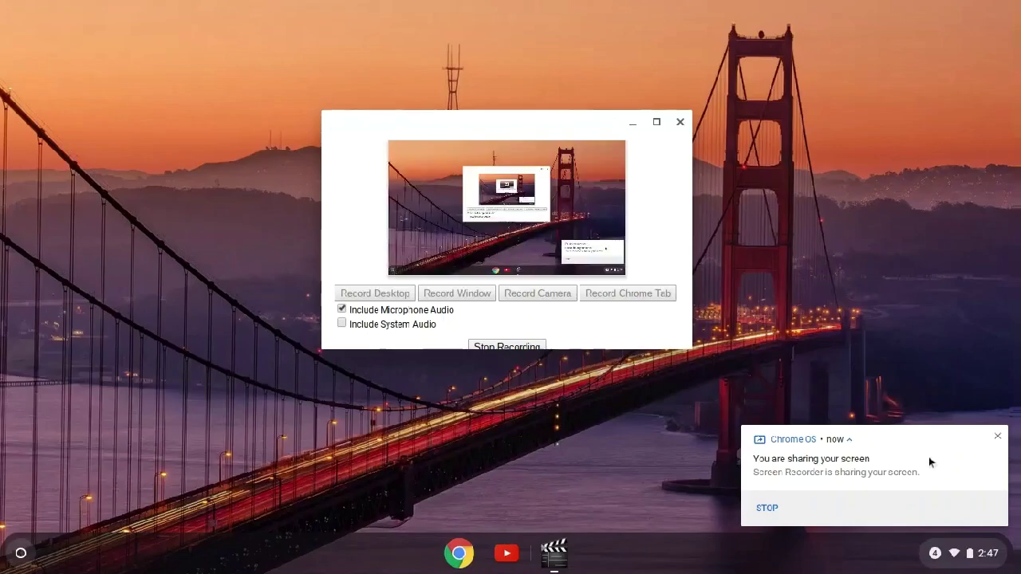
{"action": "left_click", "coordinate": [998, 437]}
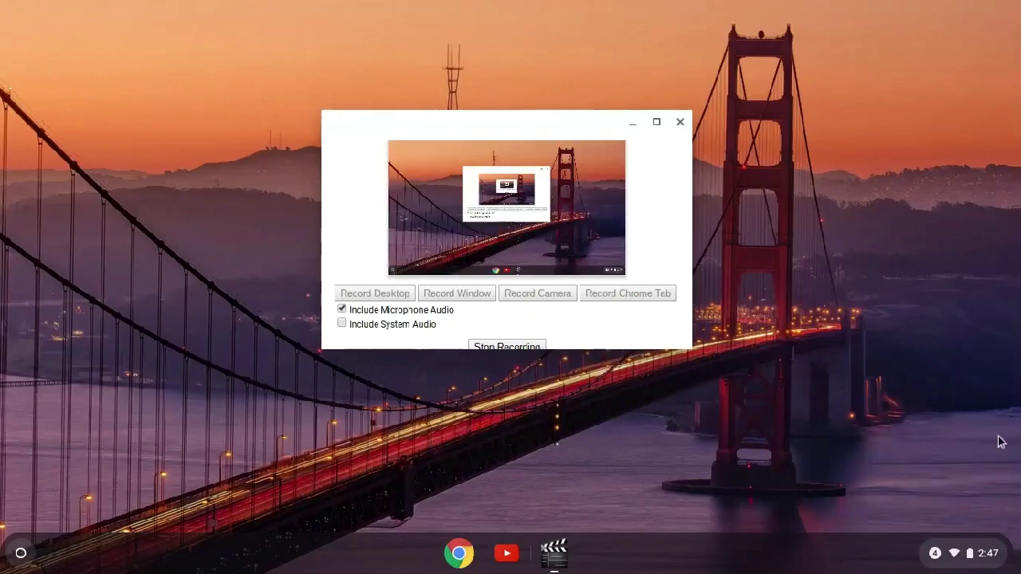
{"action": "left_click", "coordinate": [629, 133]}
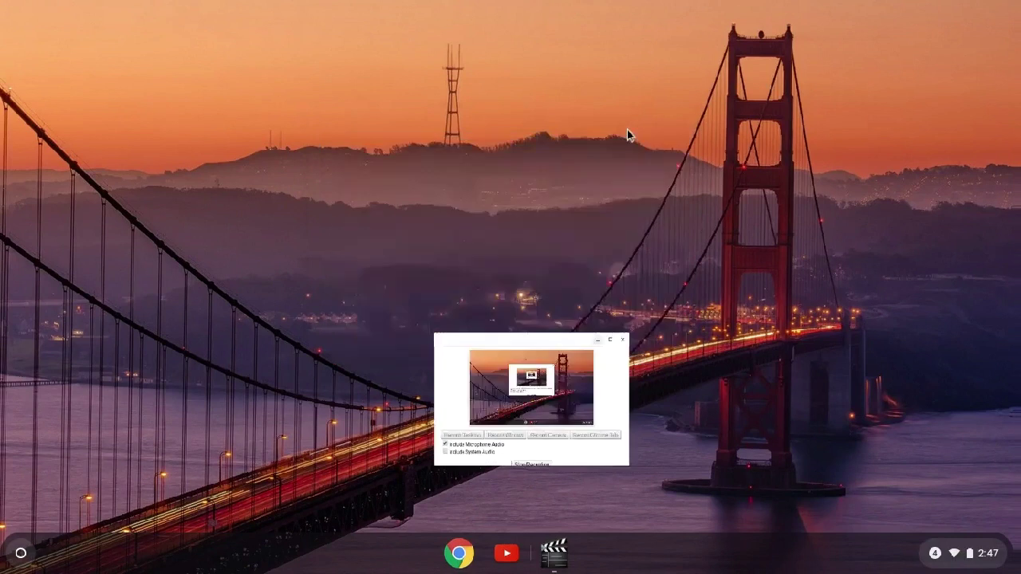
Step: Close the status and notifications tray, then bring up the app launcher
{"action": "left_click", "coordinate": [1004, 565]}
{"action": "left_click", "coordinate": [661, 337]}
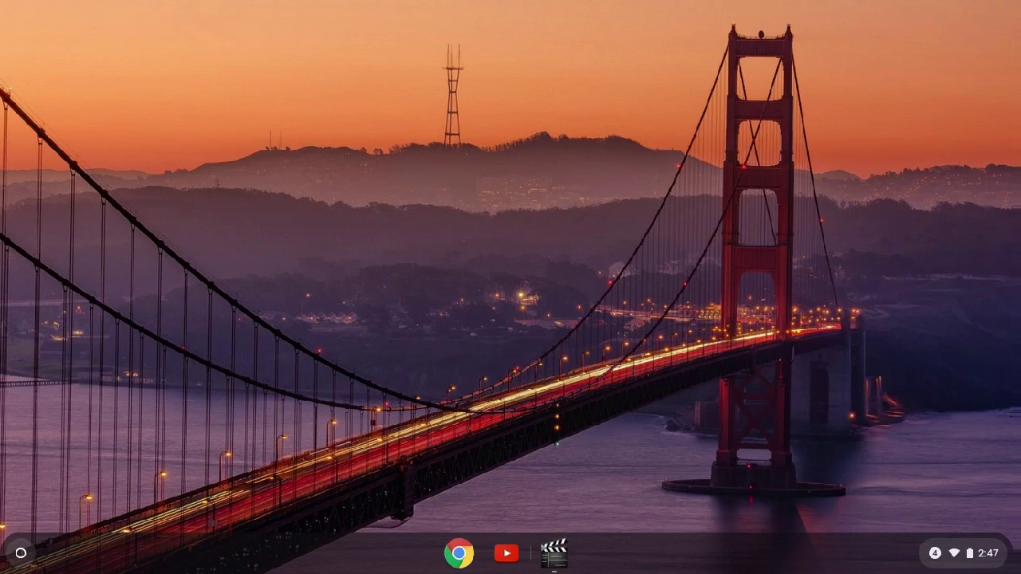
{"action": "left_click", "coordinate": [21, 553]}
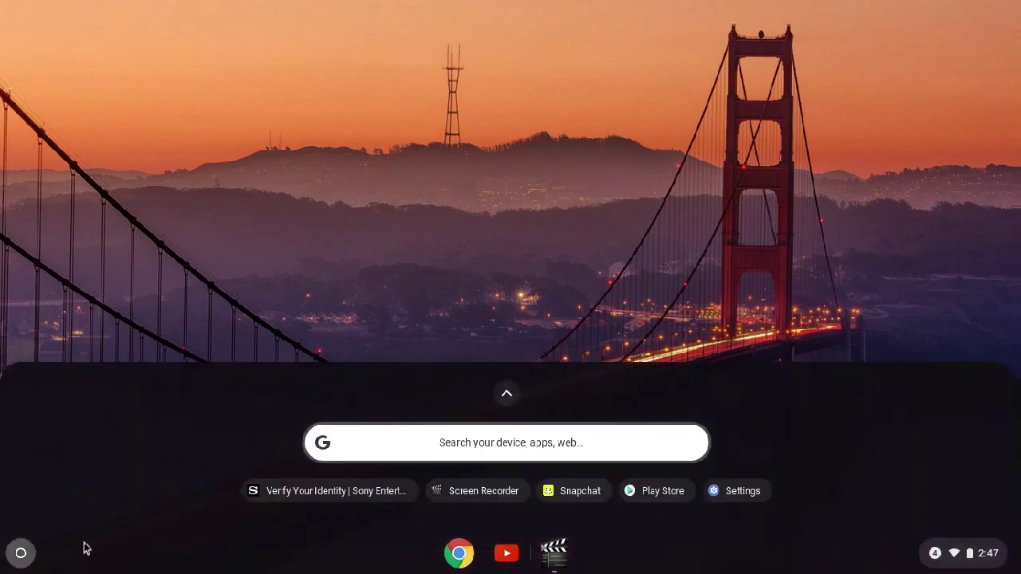
Step: Search the Play Store for 'play', pick the PlayStation App, and launch it once installed
{"action": "left_click", "coordinate": [643, 491]}
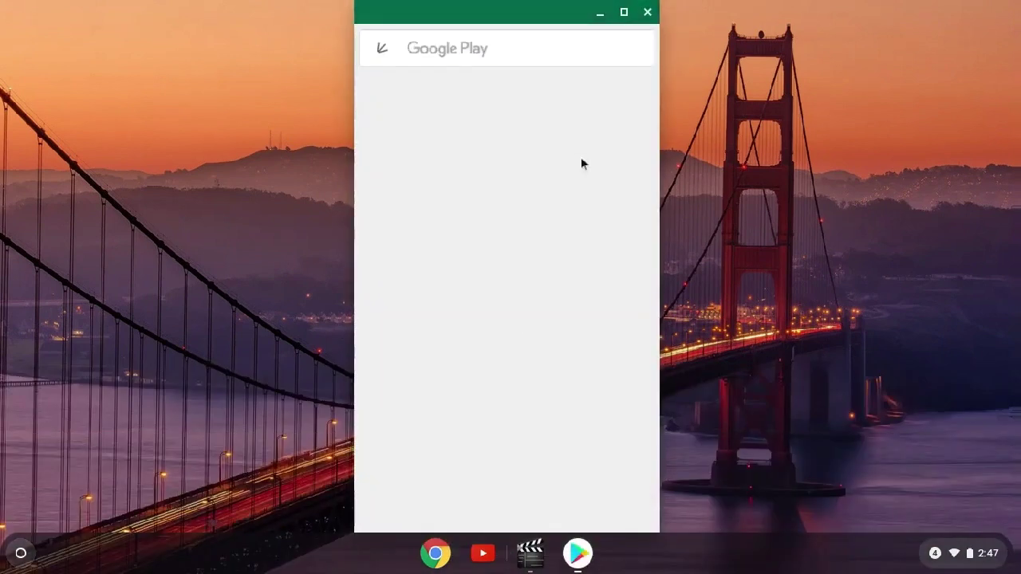
{"action": "left_click", "coordinate": [560, 50]}
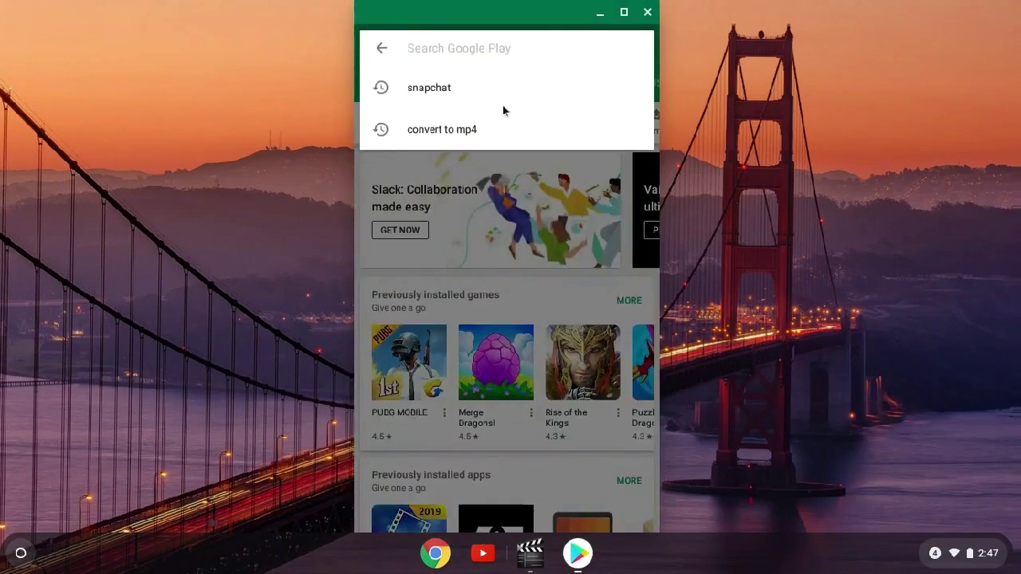
{"action": "type", "text": "play"}
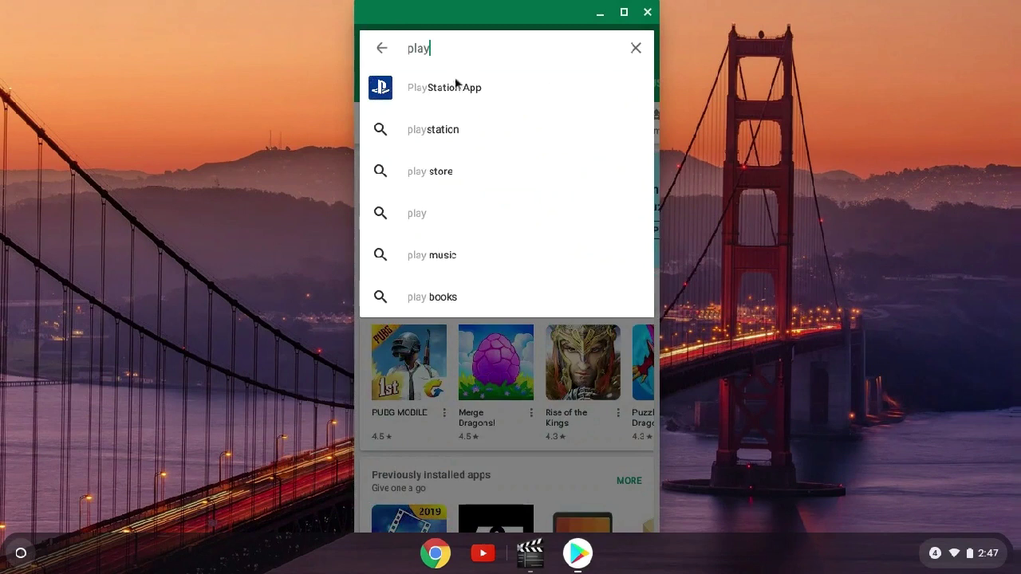
{"action": "left_click", "coordinate": [452, 88]}
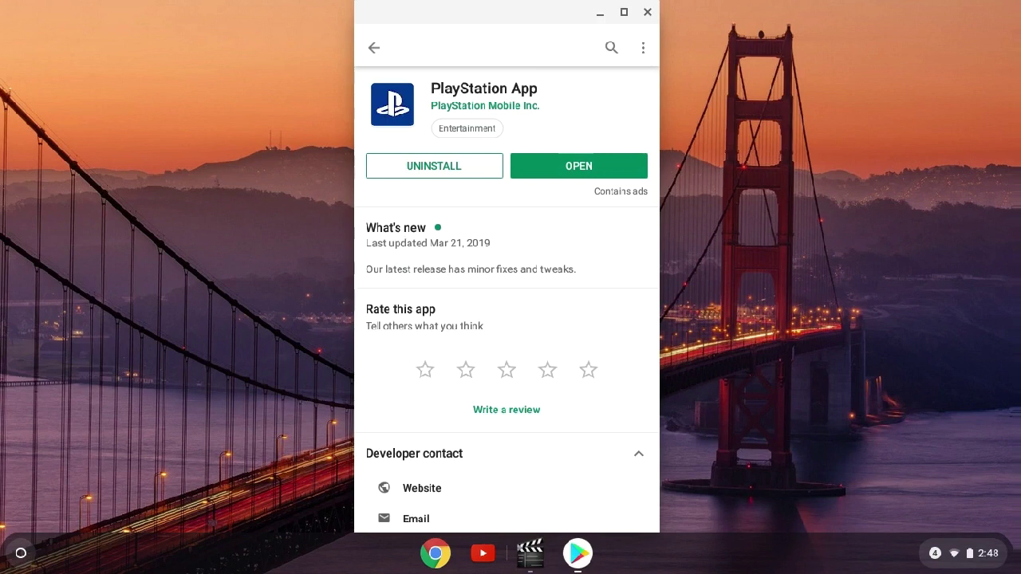
{"action": "left_click", "coordinate": [603, 162]}
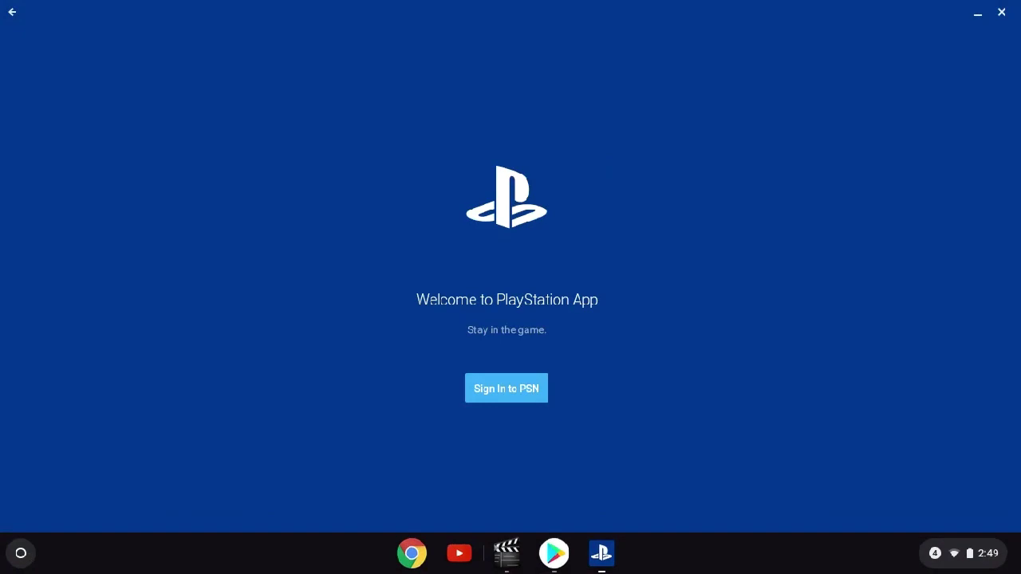
Step: Start PSN sign-in, then uninstall the PlayStation App with OK and install it again
{"action": "left_click", "coordinate": [529, 394]}
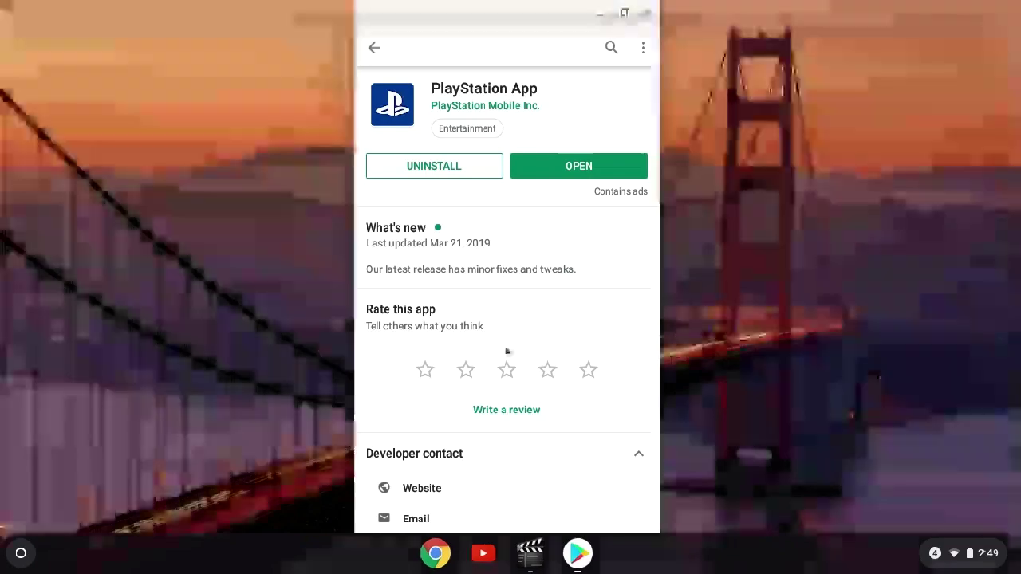
{"action": "left_click", "coordinate": [385, 176]}
{"action": "left_click", "coordinate": [610, 315]}
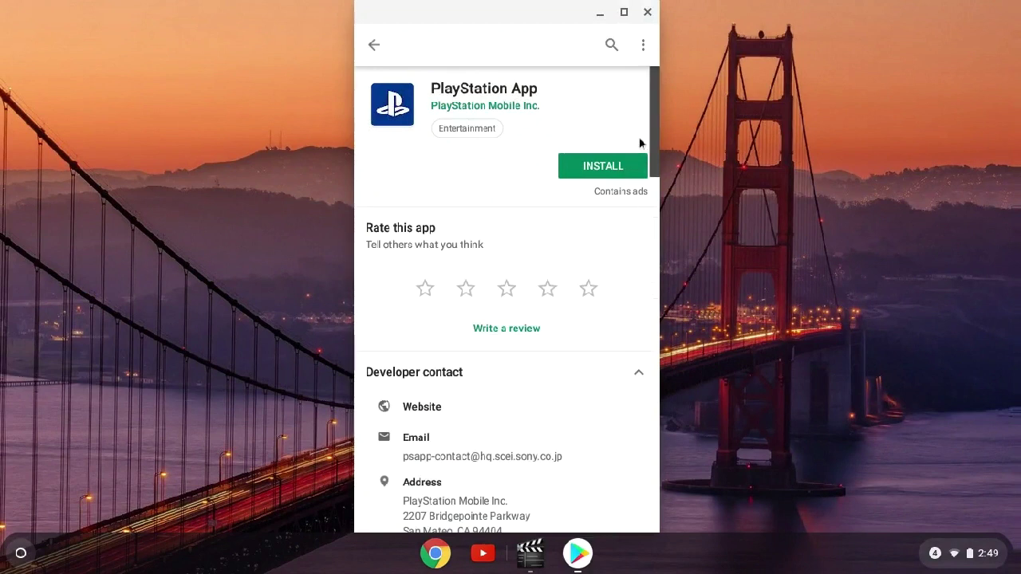
{"action": "left_click", "coordinate": [620, 162]}
{"action": "left_click", "coordinate": [620, 162]}
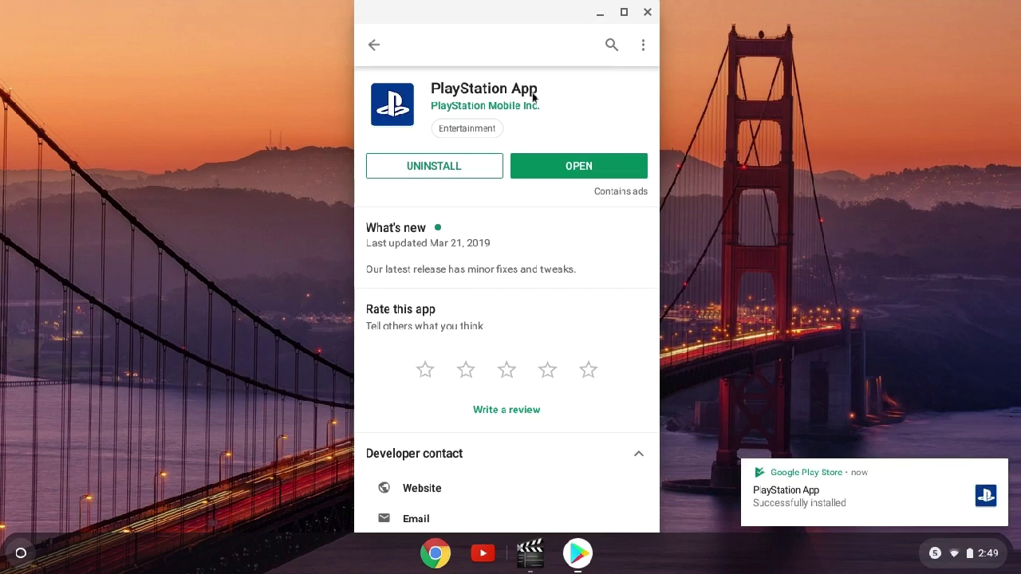
Step: Launch the reinstalled PlayStation App and choose Sign In to PSN on its welcome screen
{"action": "left_click", "coordinate": [611, 165]}
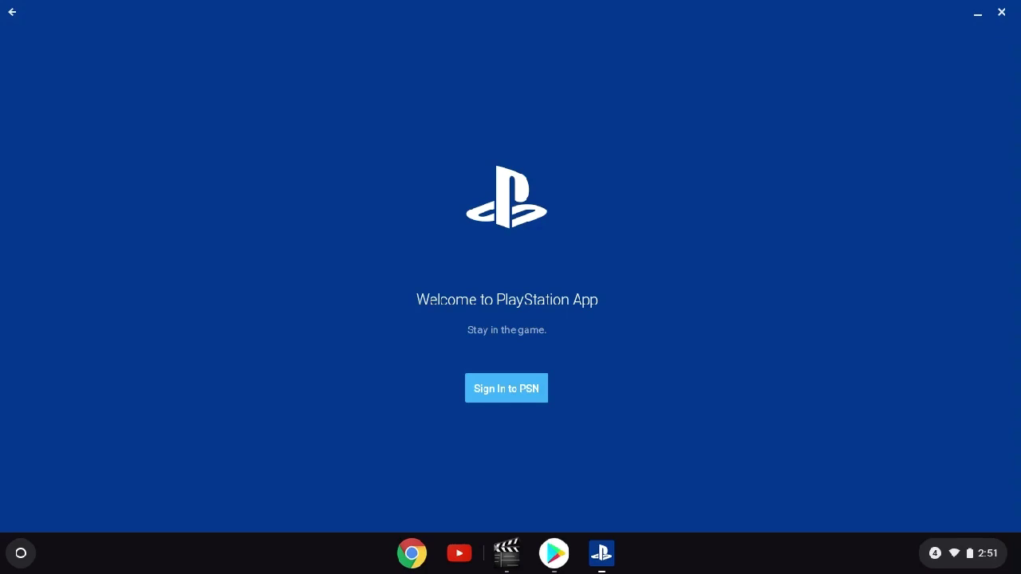
{"action": "left_click", "coordinate": [514, 401]}
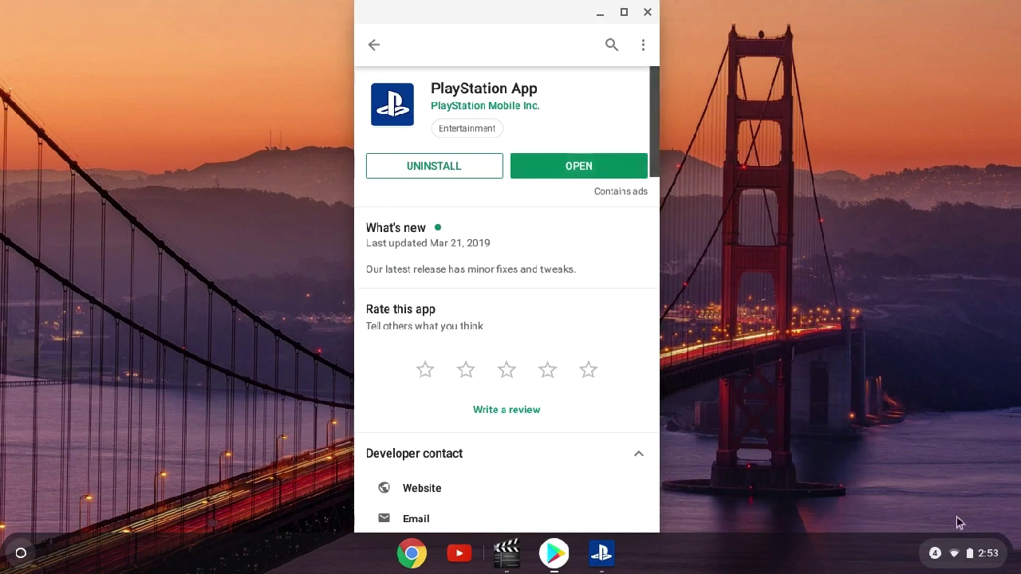
Step: Restore the Screen Recorder window from its shelf icon
{"action": "left_click", "coordinate": [506, 553]}
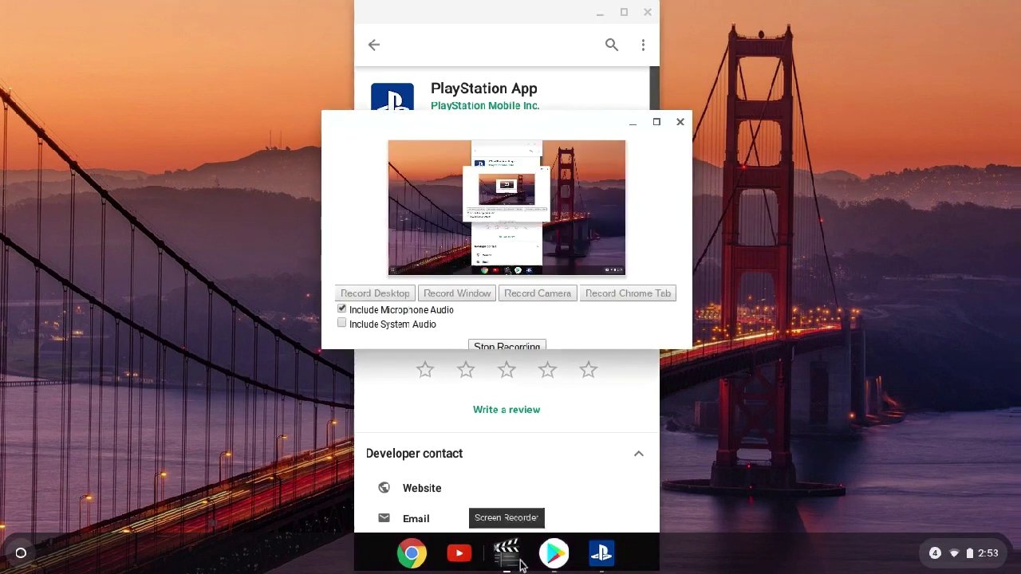